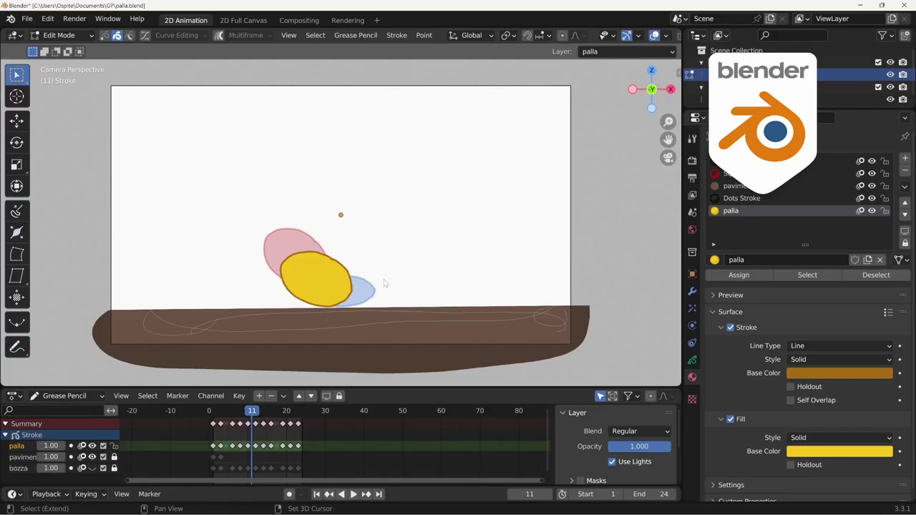
Play the palla.blend Grease Pencil animation of the yellow ball bouncing over 24 frames
{"action": "key", "text": "space"}
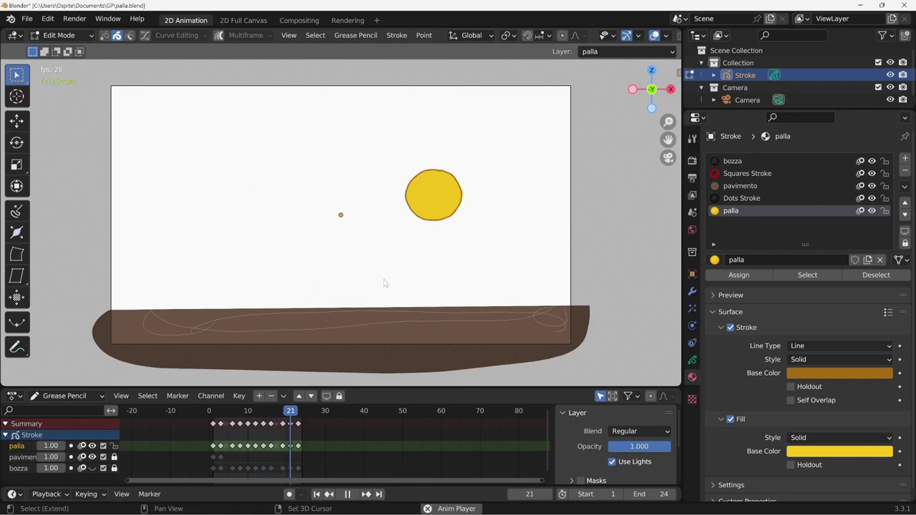
Stop playback at frame 1 and hide the bozza sketch layer
{"action": "key", "text": "Escape"}
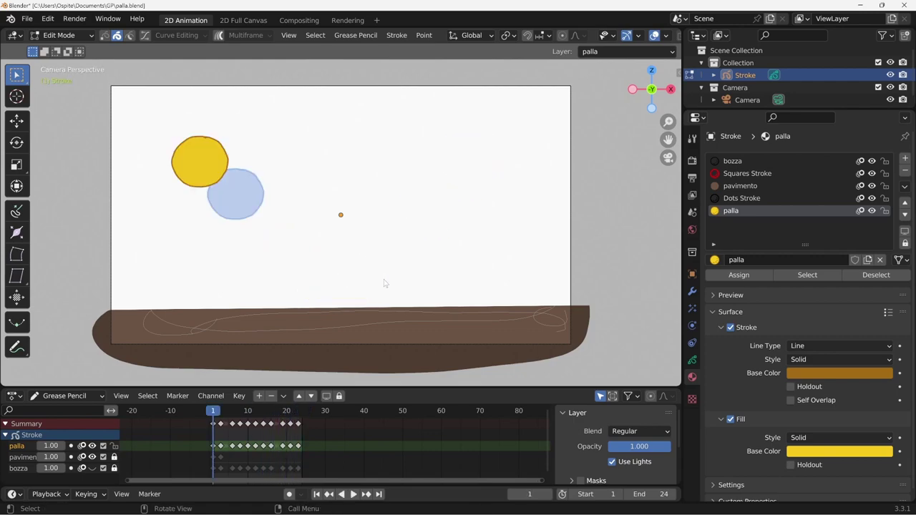
{"action": "left_click", "coordinate": [93, 468]}
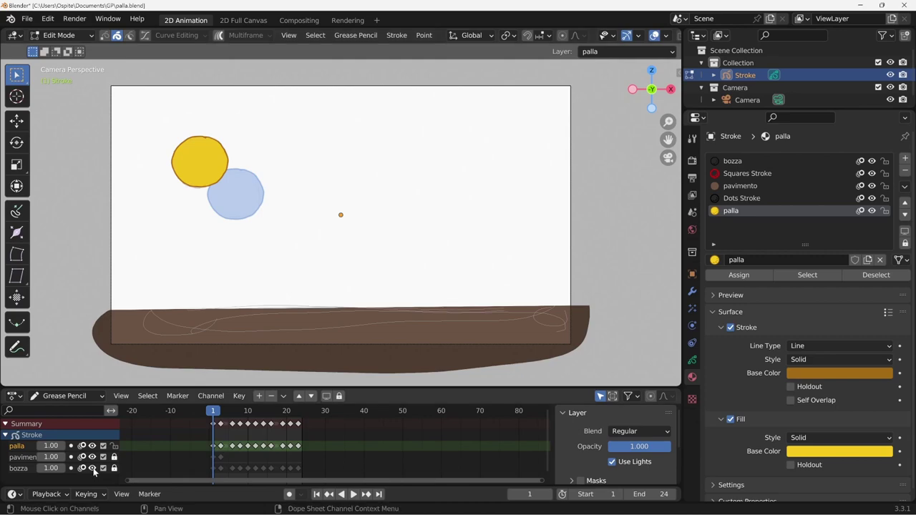
{"action": "left_click", "coordinate": [92, 467]}
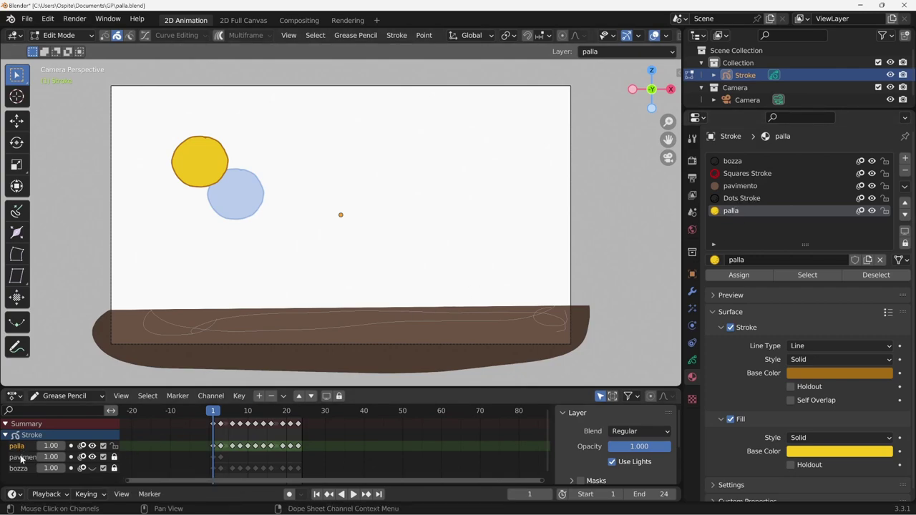
Toggle the pavimento ground layer's visibility off and back on, then unlock it
{"action": "left_click", "coordinate": [92, 457]}
{"action": "left_click", "coordinate": [91, 457]}
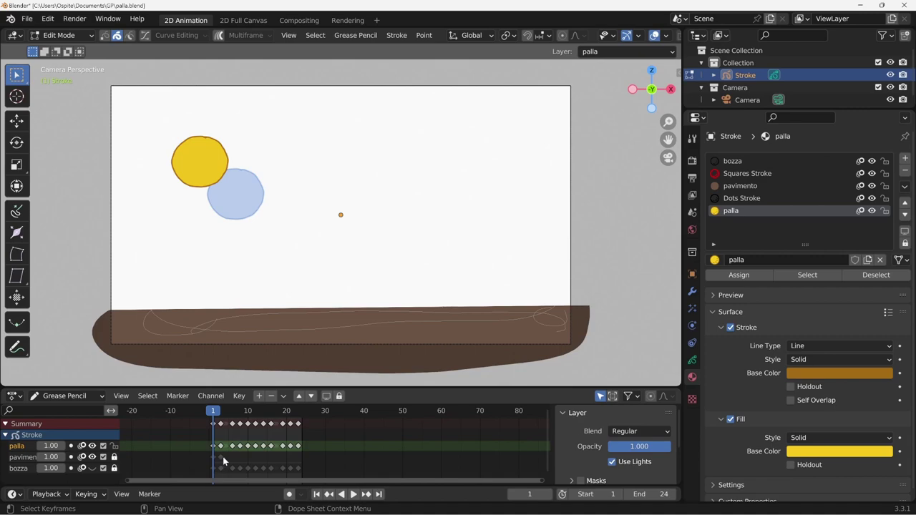
{"action": "left_click", "coordinate": [115, 457]}
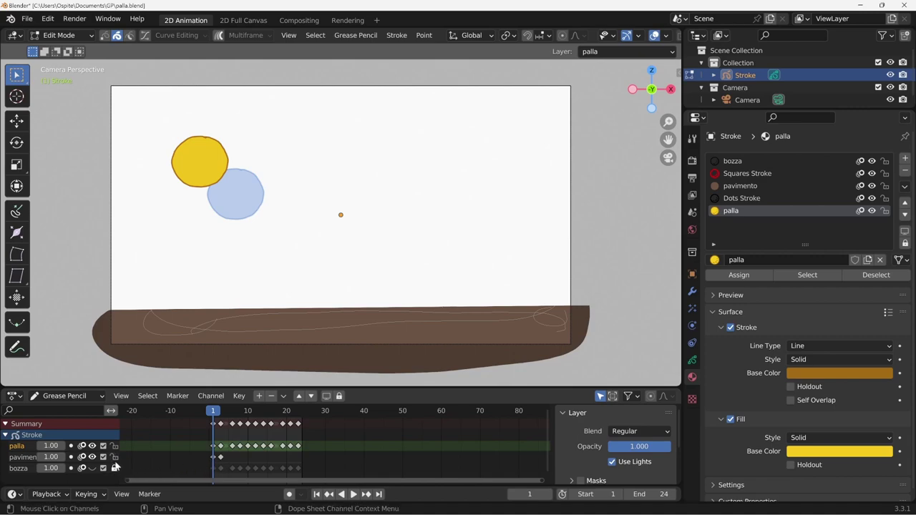
Select pavimento's frame-1 keyframe, relock the layer, and play the animation, stopping on frame 15
{"action": "left_click", "coordinate": [221, 458]}
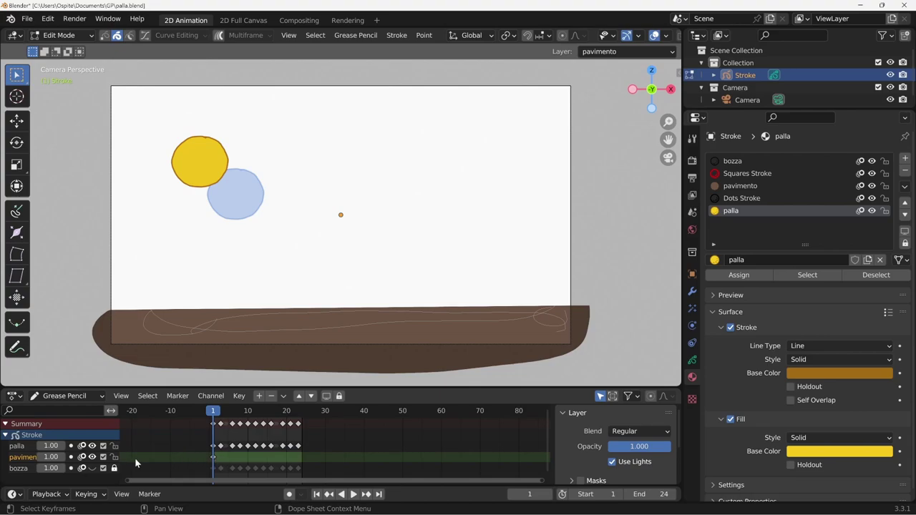
{"action": "left_click", "coordinate": [114, 457]}
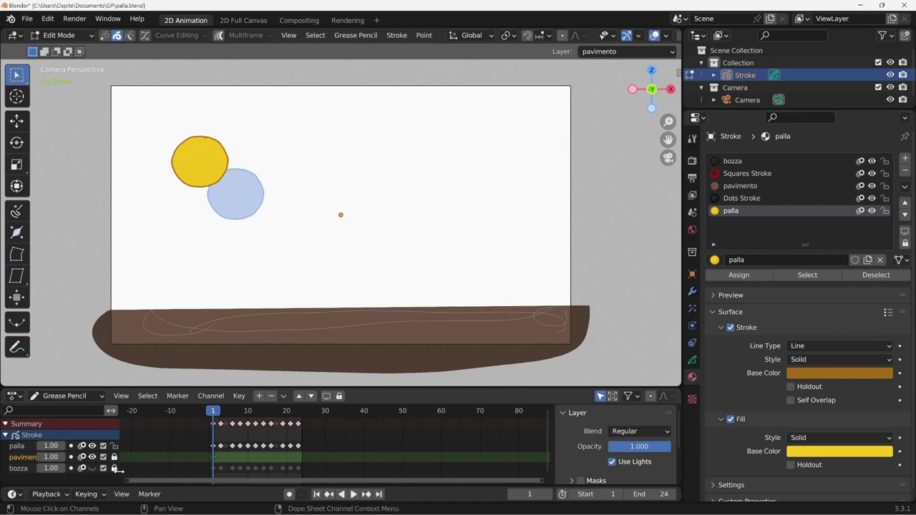
{"action": "key", "text": "space"}
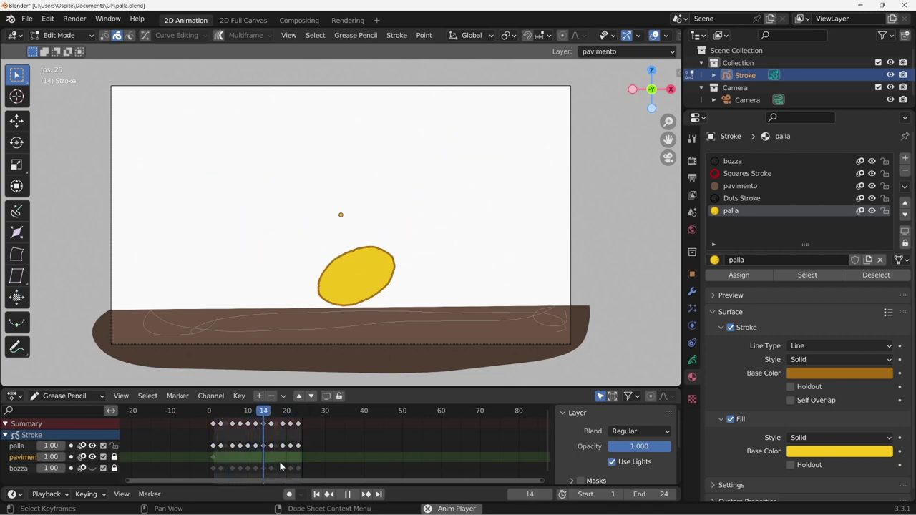
{"action": "key", "text": "space"}
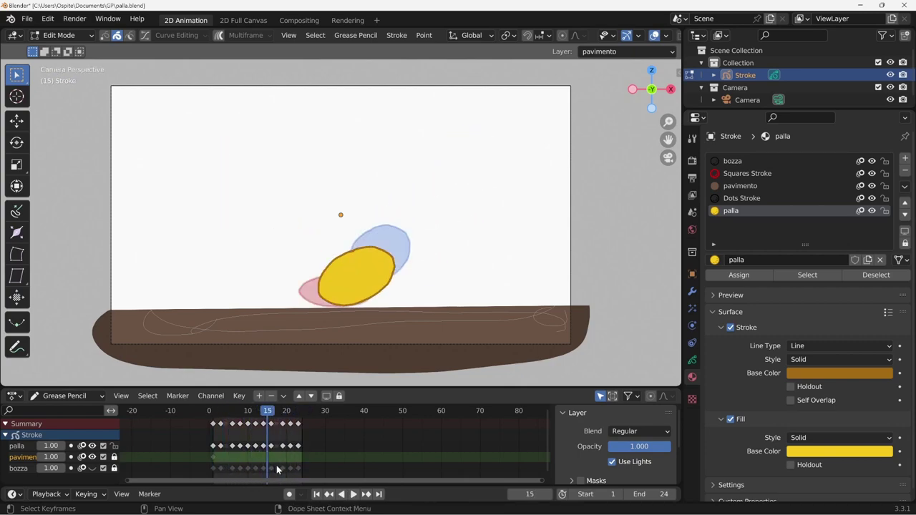
{"action": "key", "text": "Right"}
Turn off Onion Skin in the viewport overlays and preview the animation
{"action": "scroll", "coordinate": [595, 37], "scroll_direction": "down", "scroll_amount": 3}
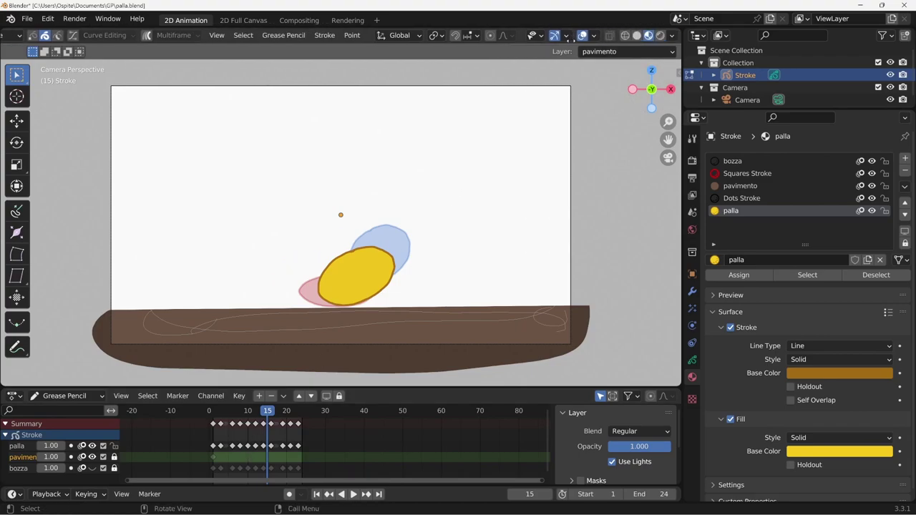
{"action": "left_click", "coordinate": [592, 35]}
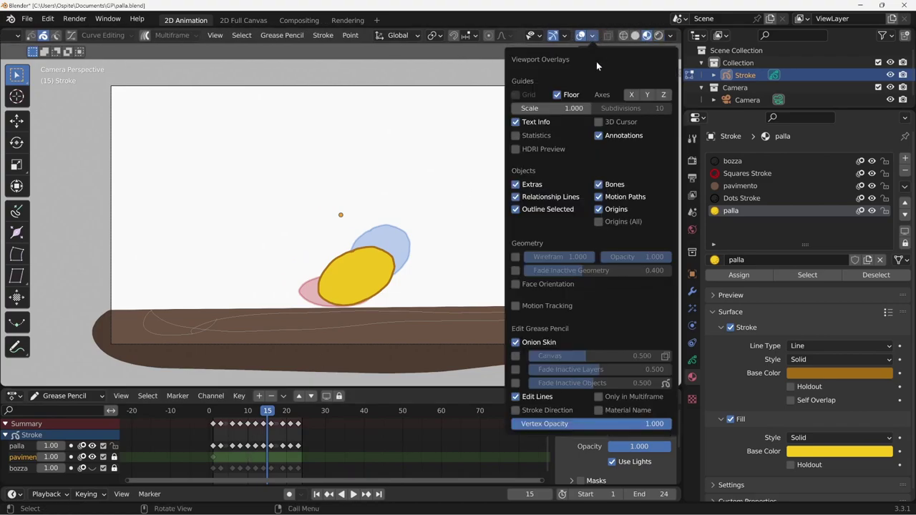
{"action": "left_click", "coordinate": [528, 345]}
{"action": "key", "text": "space"}
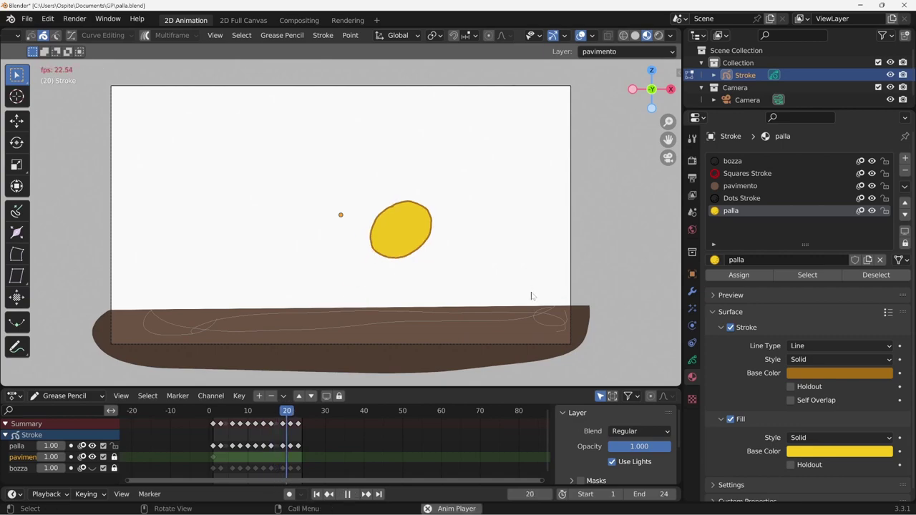
{"action": "key", "text": "space"}
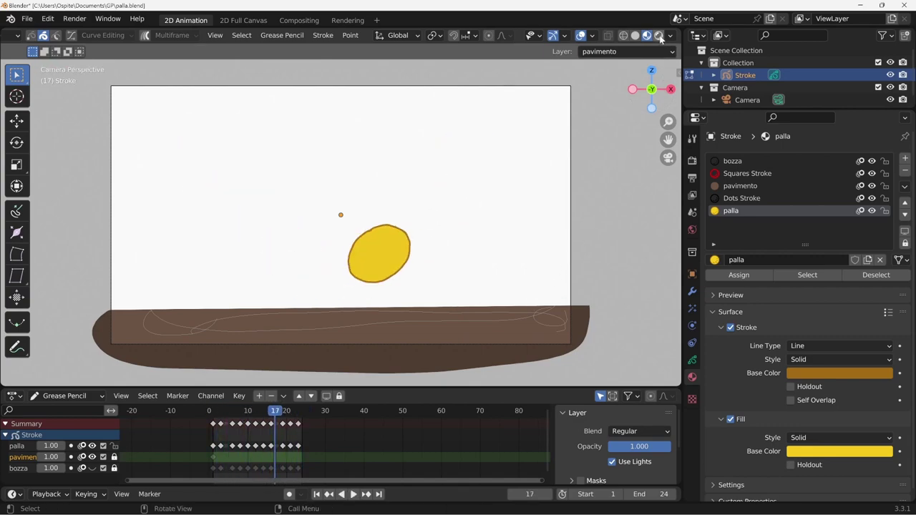
Switch the viewport to Rendered shading and play the bounce, stopping back at frame 1
{"action": "left_click", "coordinate": [660, 36]}
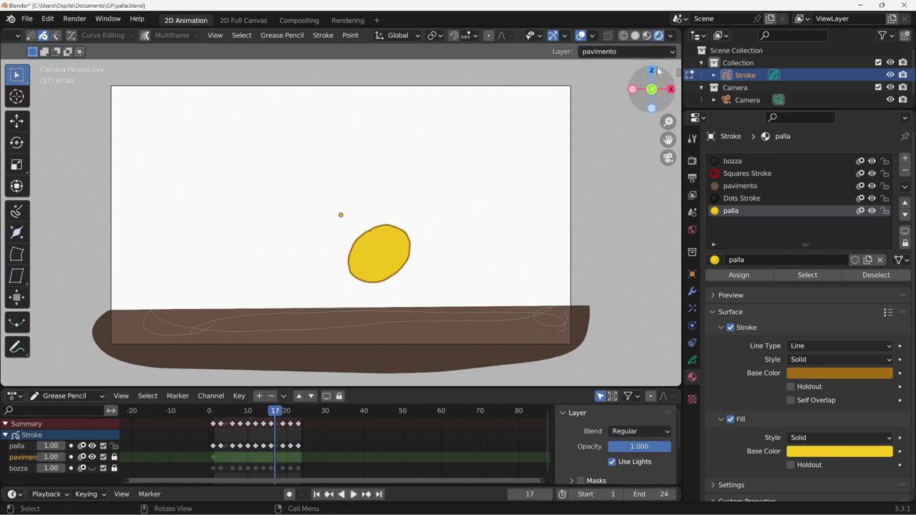
{"action": "key", "text": "space"}
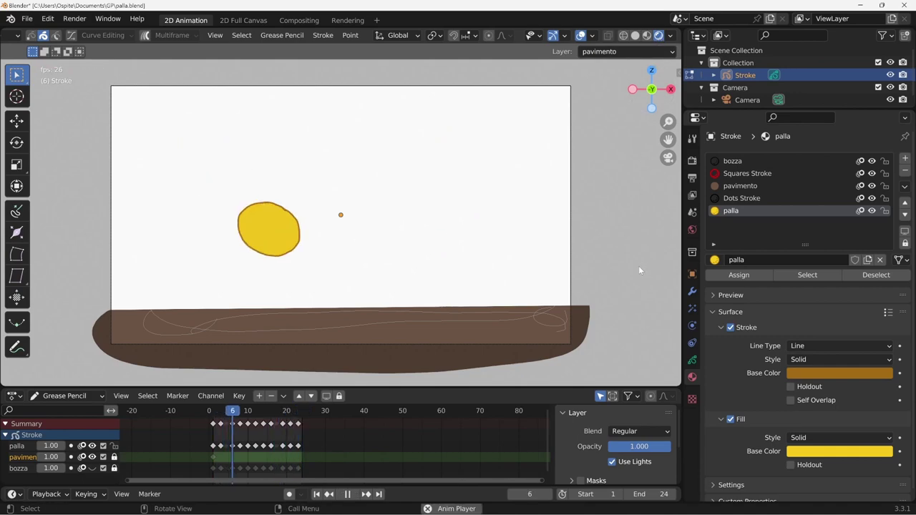
{"action": "key", "text": "space"}
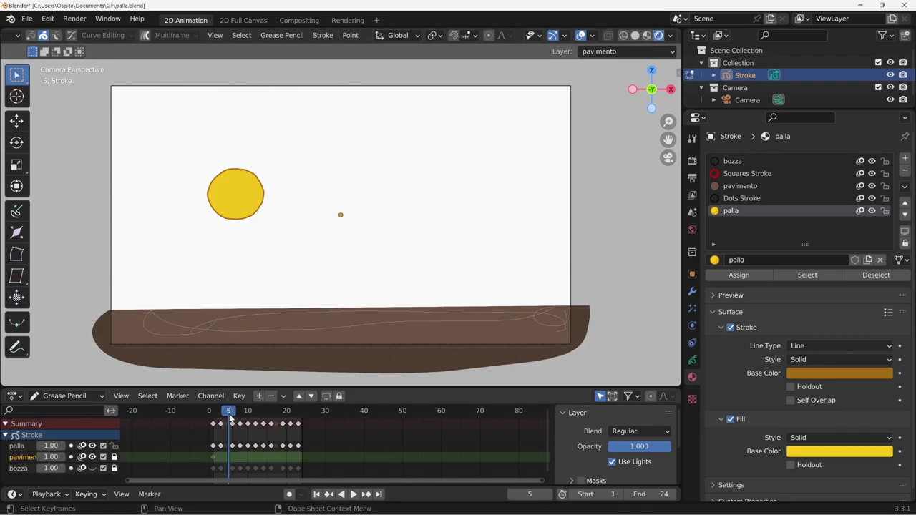
{"action": "key", "text": "space"}
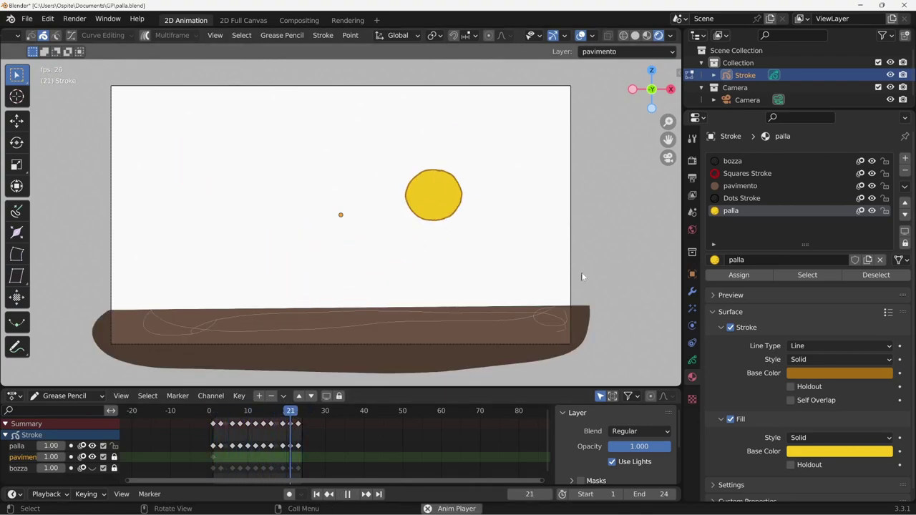
{"action": "key", "text": "space"}
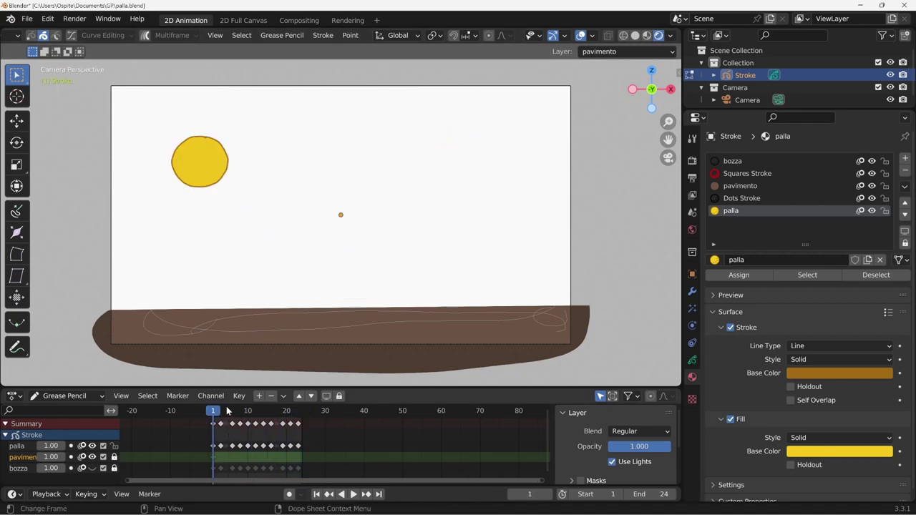
Play to frame 5, jump back to frame 1, and step between frames 1–3, ending on frame 2
{"action": "key", "text": "space"}
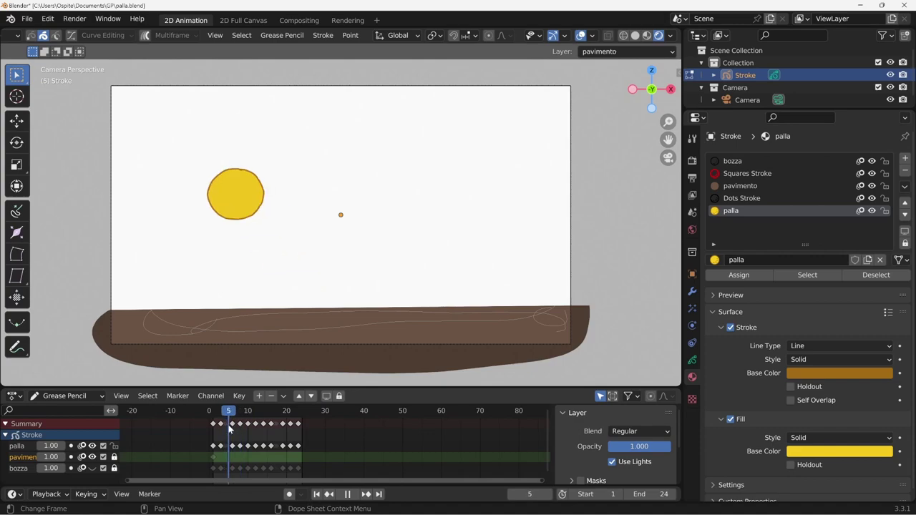
{"action": "key", "text": "space"}
{"action": "key", "text": "shift+Left"}
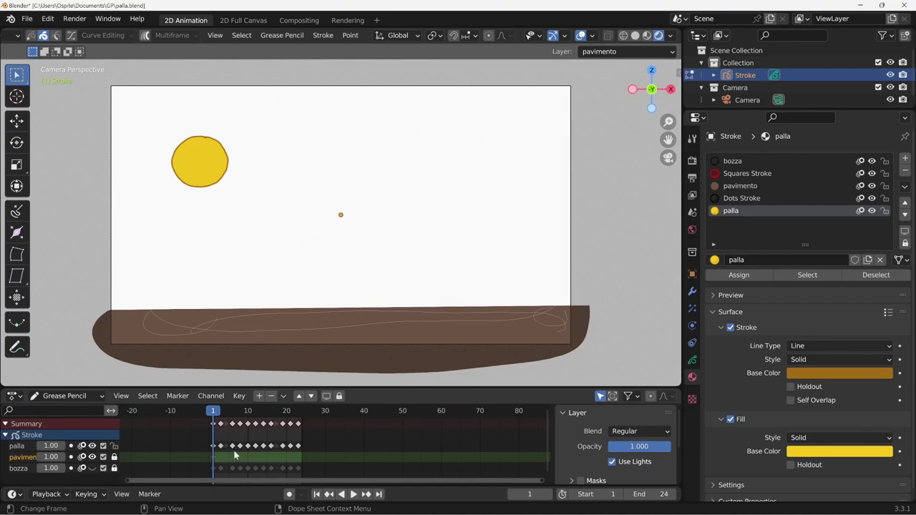
{"action": "key", "text": "Right"}
{"action": "key", "text": "Right"}
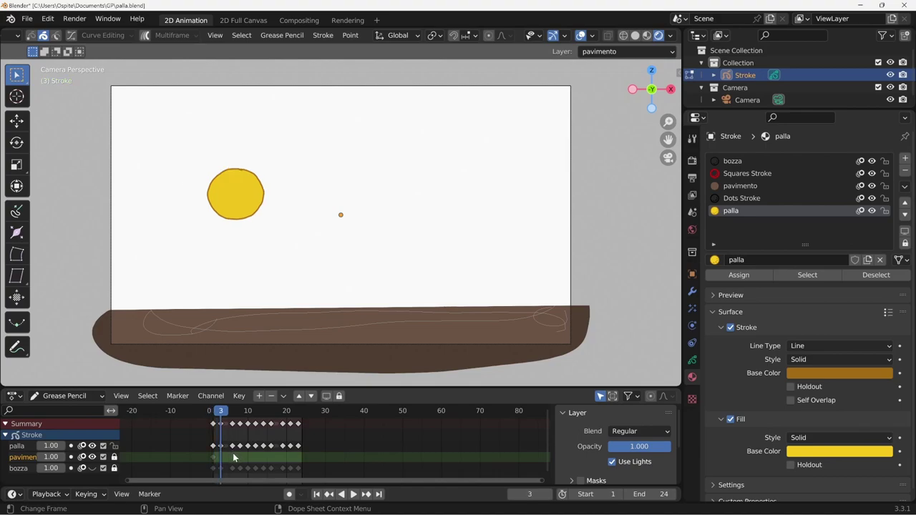
{"action": "key", "text": "Left"}
{"action": "key", "text": "Left"}
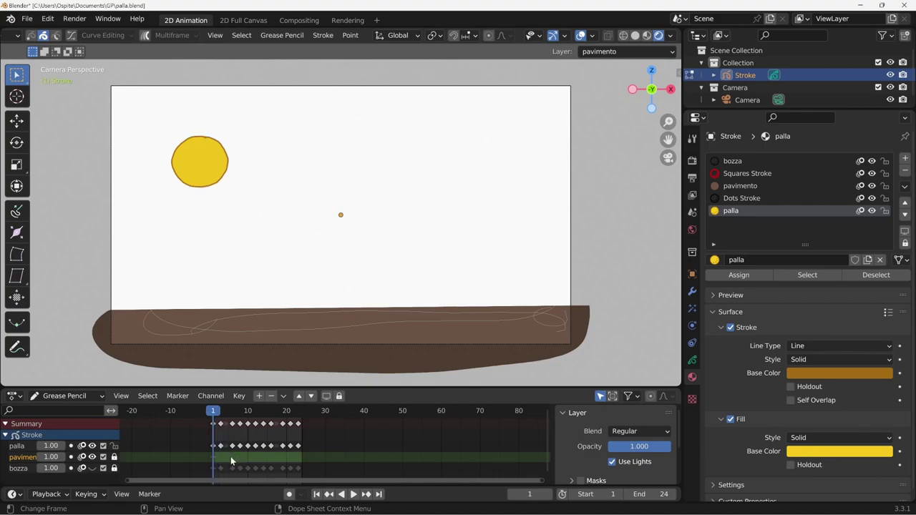
{"action": "key", "text": "Right"}
{"action": "key", "text": "Right"}
{"action": "key", "text": "Left"}
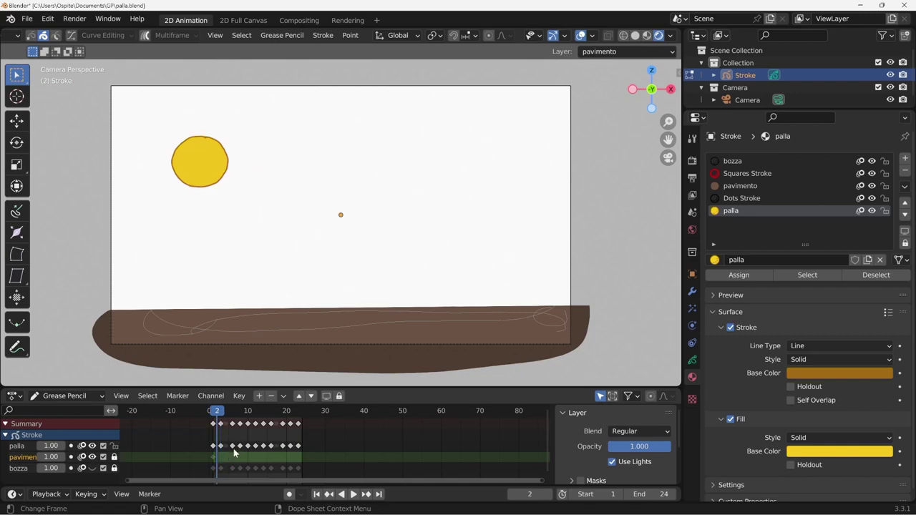
{"action": "key", "text": "Left"}
{"action": "key", "text": "Right"}
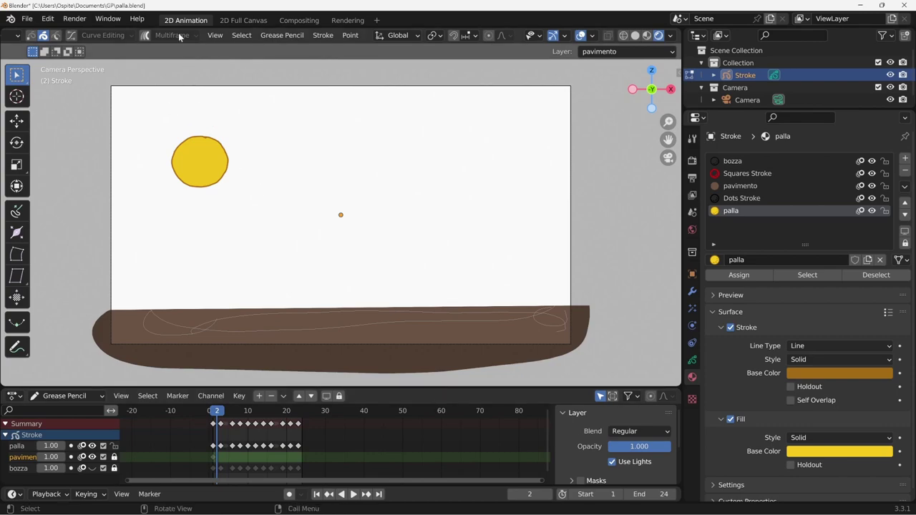
Enter Edit Mode and try Ctrl+E Interpolate on frame 2, which errors on breakdown keyframes
{"action": "key", "text": "Tab"}
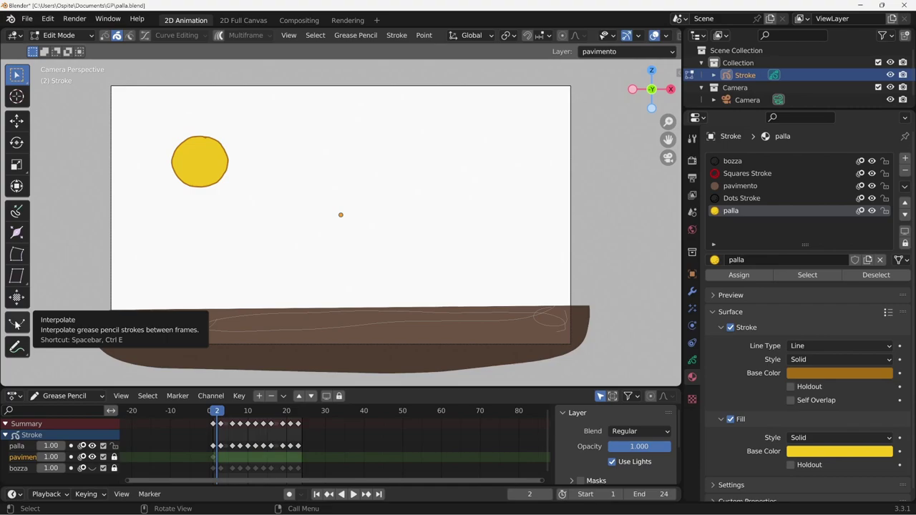
{"action": "key", "text": "shift+space"}
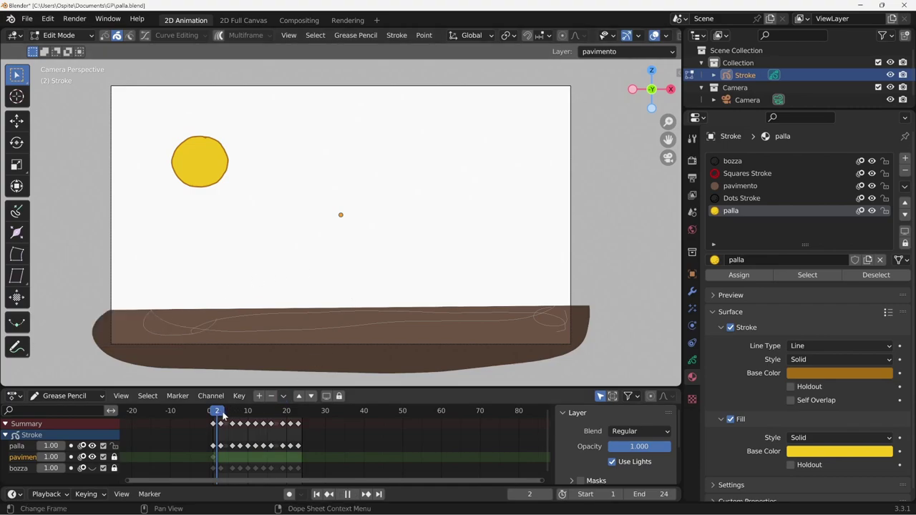
{"action": "key", "text": "Escape"}
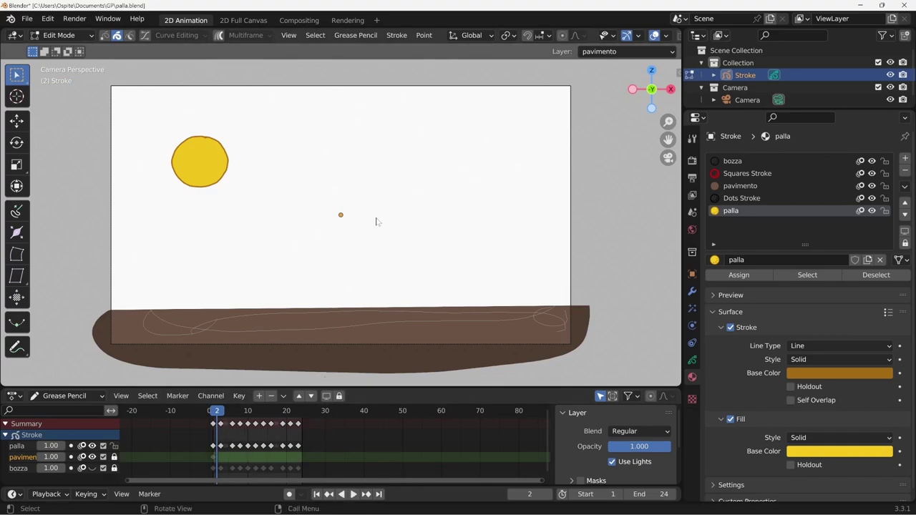
{"action": "key", "text": "ctrl+e"}
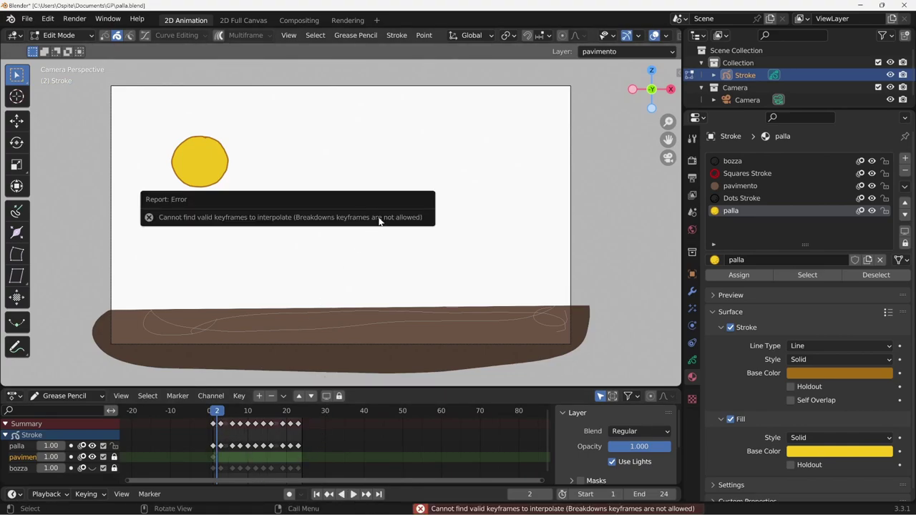
{"action": "key", "text": "ctrl+e"}
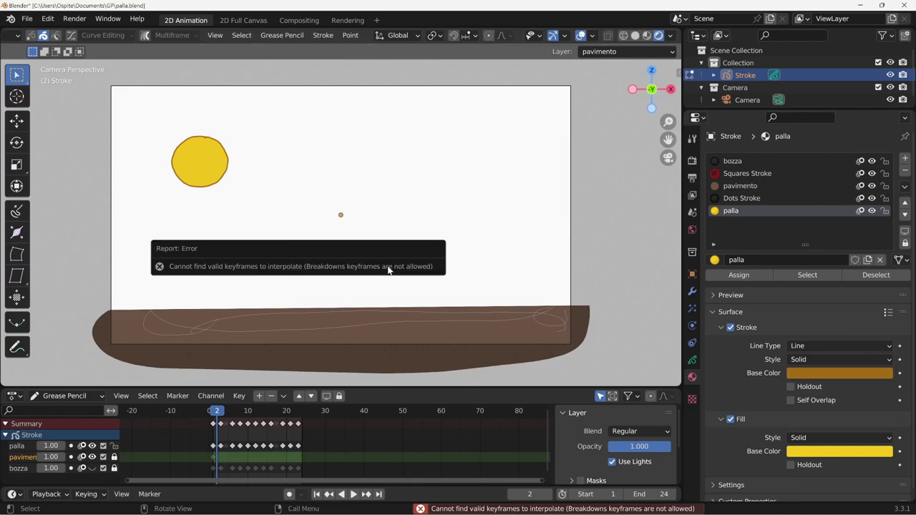
Make palla the active layer, lock pavimento, cancel a first interpolation and return to frame 2
{"action": "left_click", "coordinate": [18, 447]}
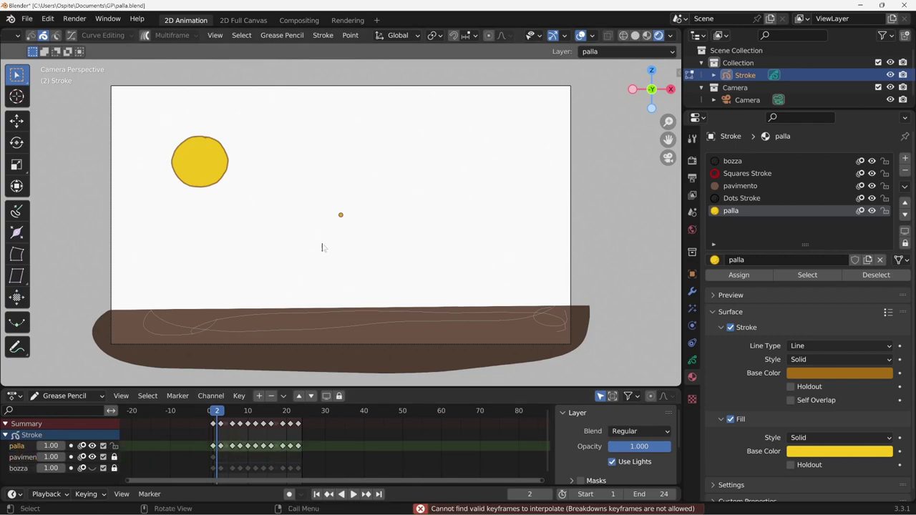
{"action": "left_click", "coordinate": [115, 459]}
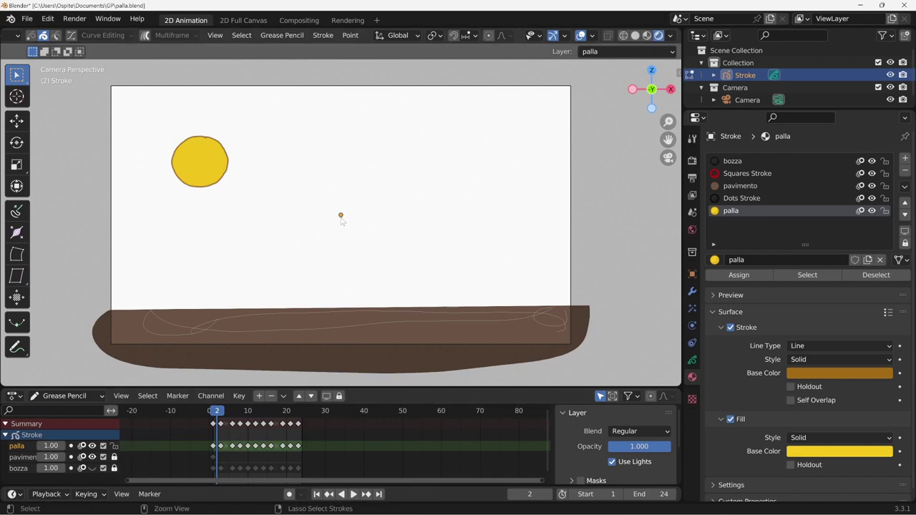
{"action": "key", "text": "ctrl+e"}
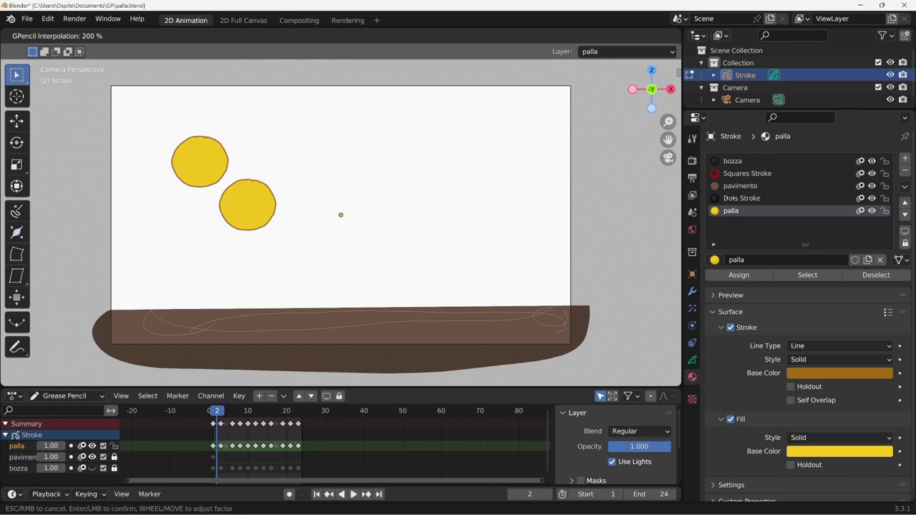
{"action": "key", "text": "Escape"}
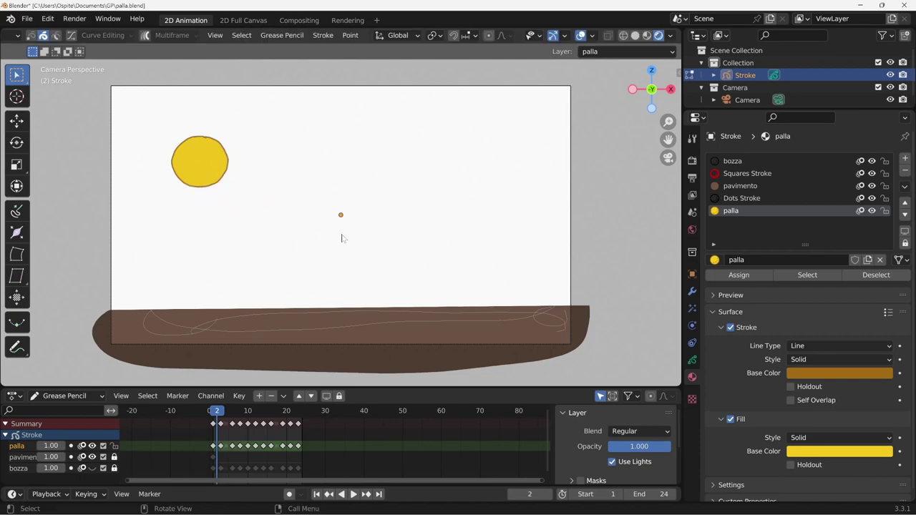
{"action": "key", "text": "space"}
{"action": "left_click_drag", "start_coordinate": [216, 414], "coordinate": [222, 415]}
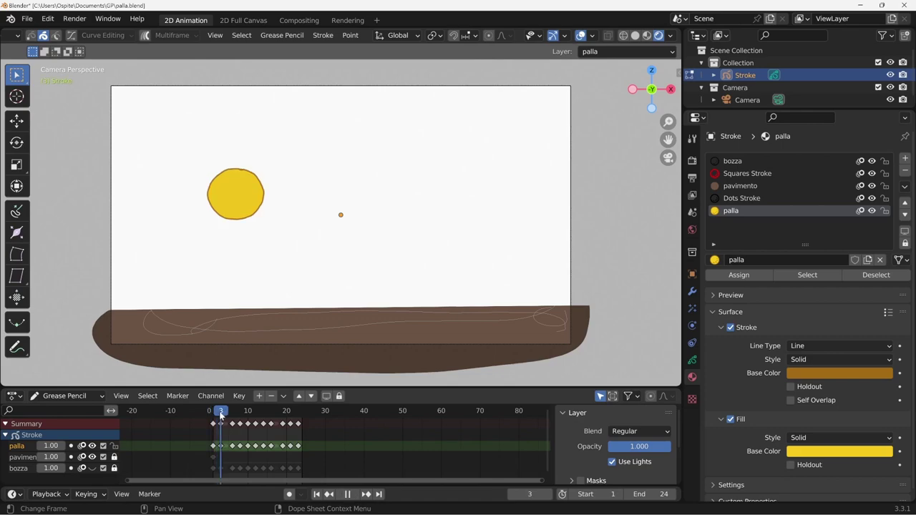
{"action": "left_click_drag", "start_coordinate": [222, 416], "coordinate": [217, 414]}
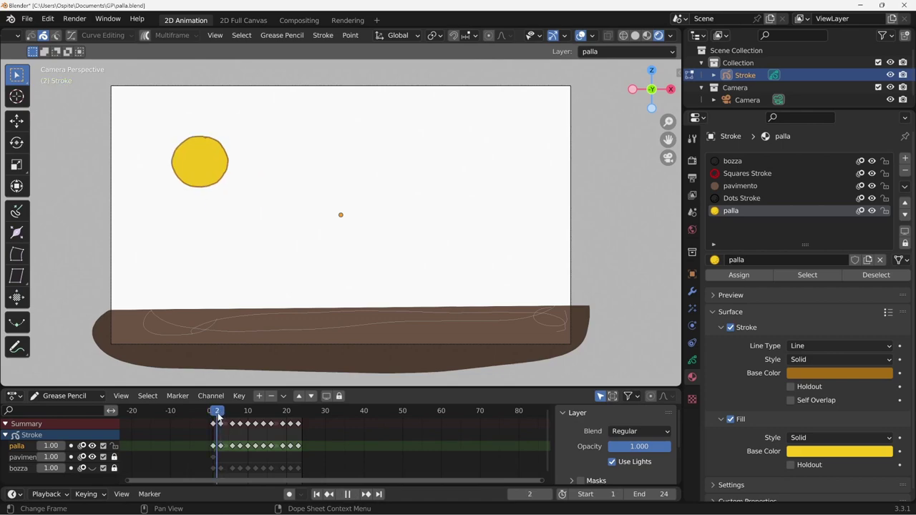
{"action": "key", "text": "space"}
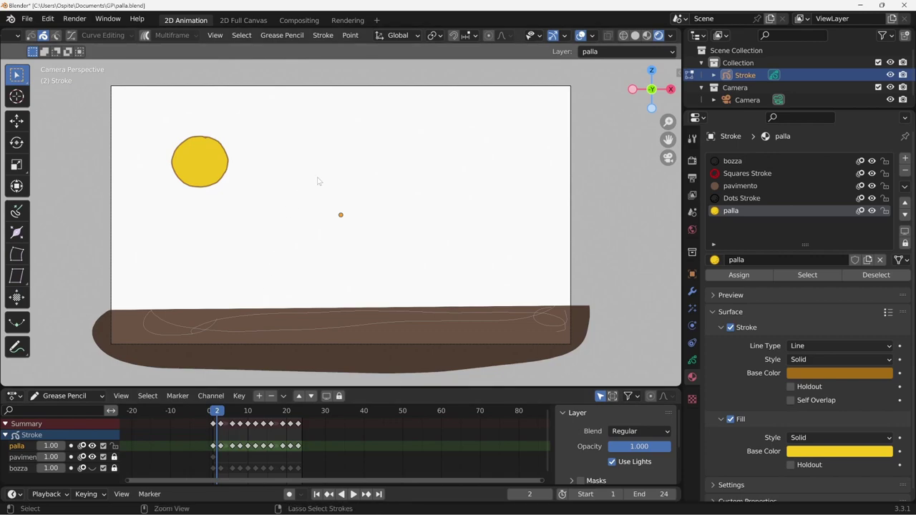
Interpolate in-between ball drawings on frames 2, 4 and 5
{"action": "key", "text": "ctrl+e"}
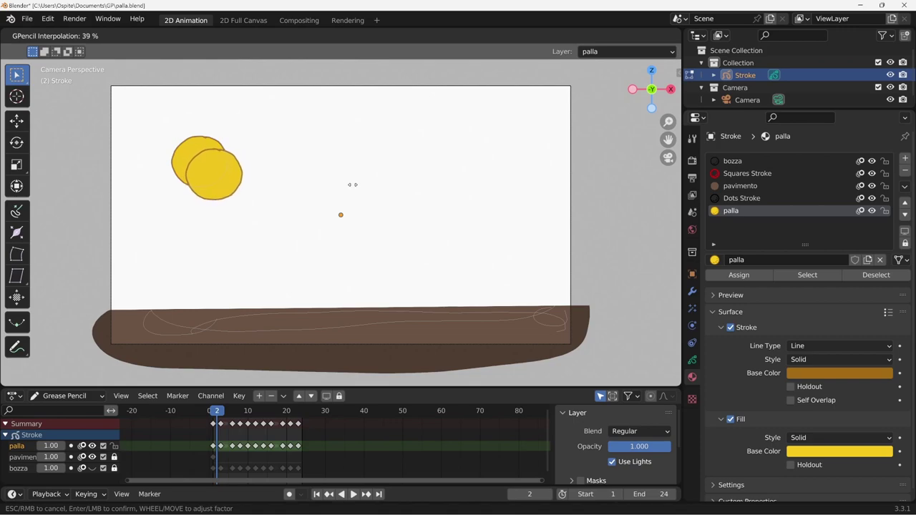
{"action": "left_click", "coordinate": [351, 185]}
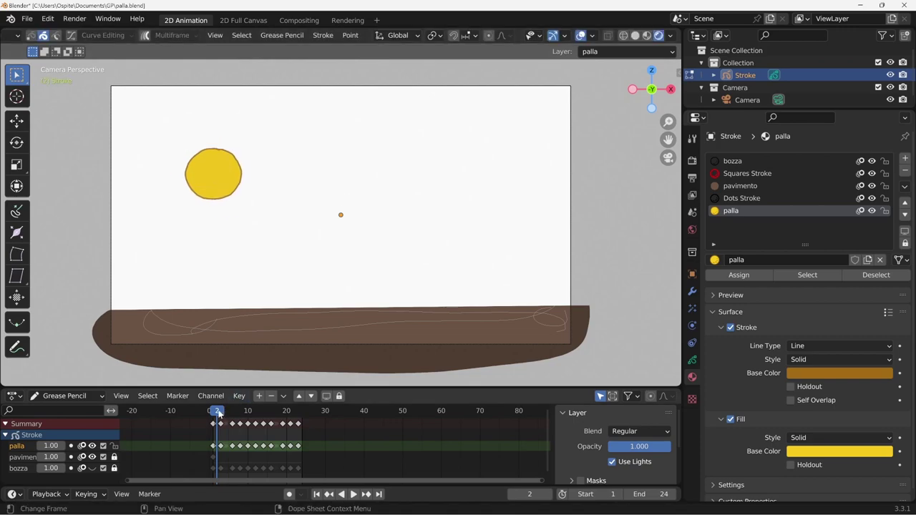
{"action": "key", "text": "space"}
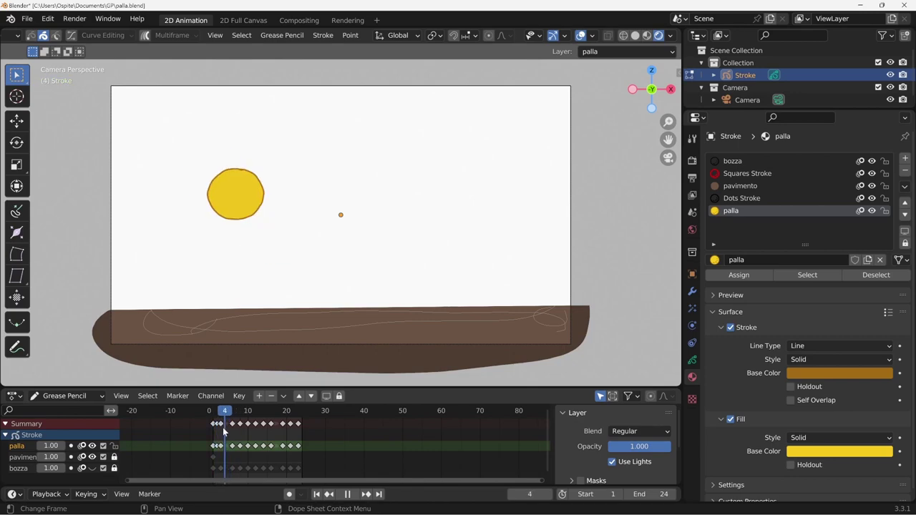
{"action": "mouse_move", "coordinate": [227, 427]}
{"action": "left_mouse_down"}
{"action": "mouse_move", "coordinate": [219, 429]}
{"action": "mouse_move", "coordinate": [228, 430]}
{"action": "left_mouse_up"}
{"action": "left_click_drag", "start_coordinate": [226, 429], "coordinate": [225, 427]}
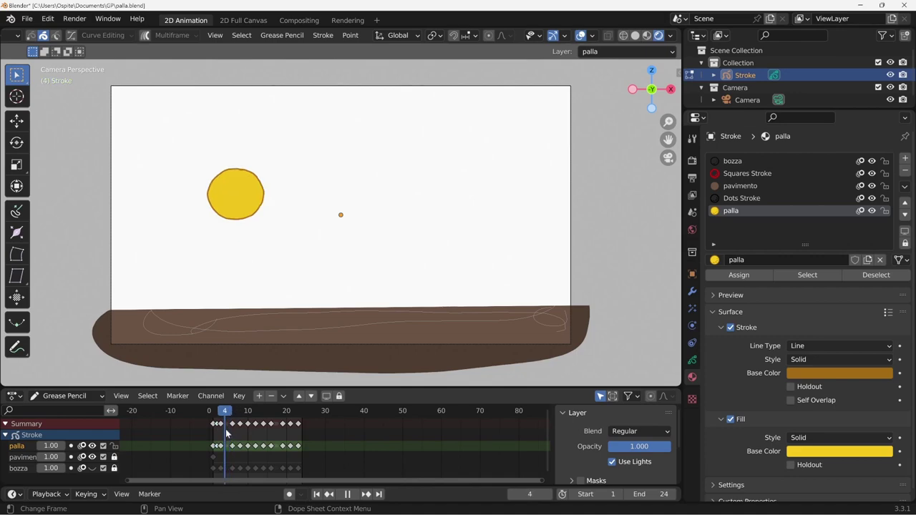
{"action": "key", "text": "ctrl+e"}
{"action": "left_click", "coordinate": [399, 197]}
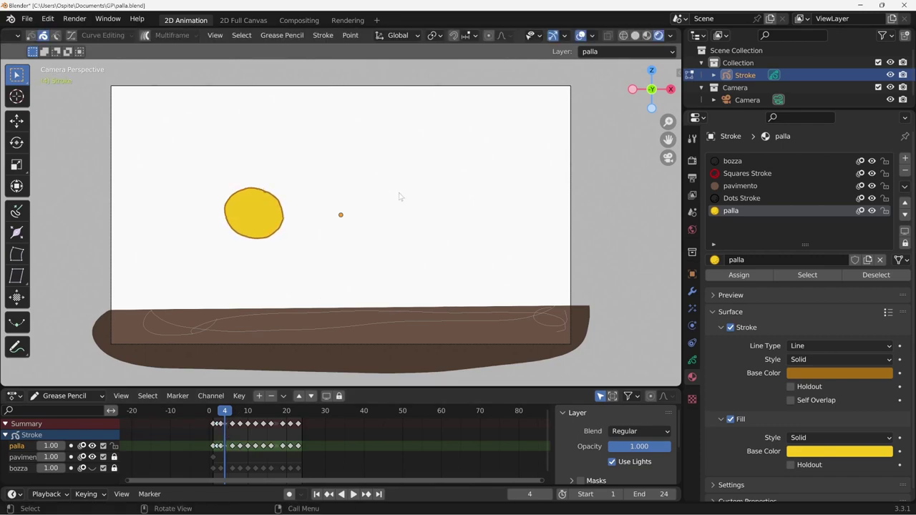
{"action": "key", "text": "Right"}
{"action": "key", "text": "ctrl+e"}
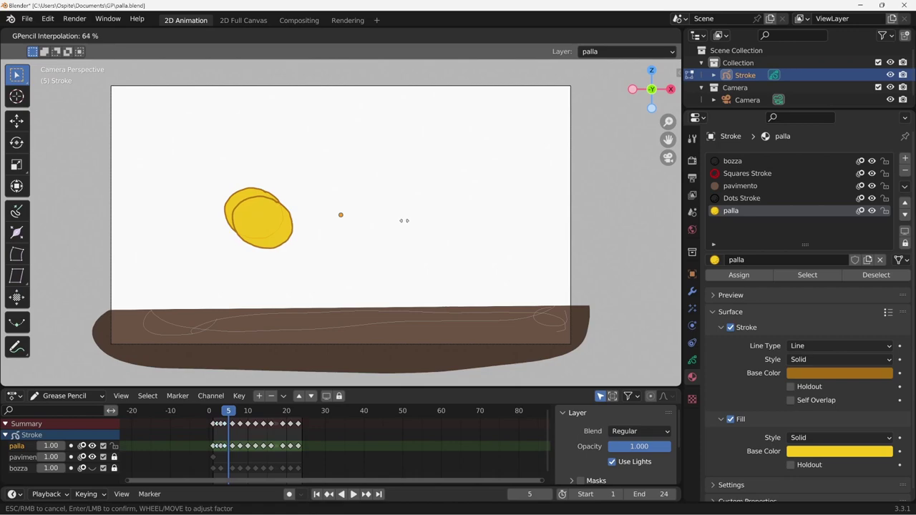
{"action": "left_click", "coordinate": [405, 222]}
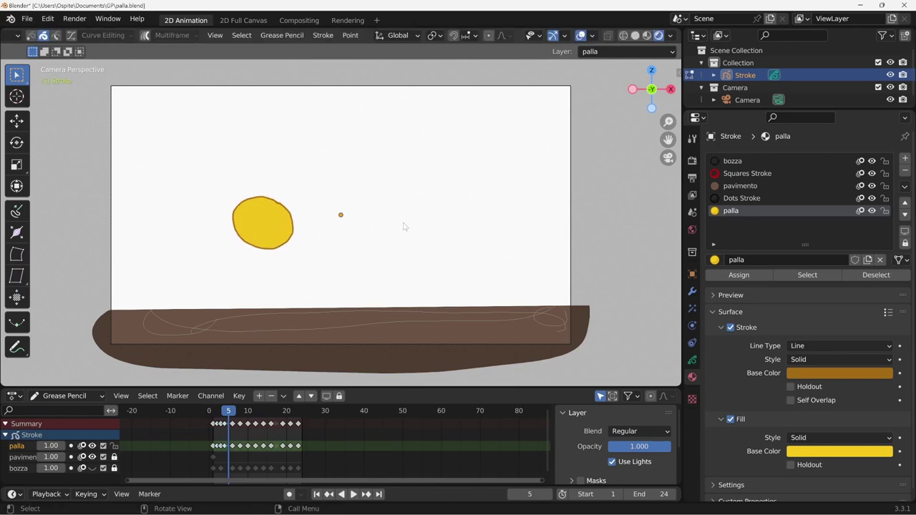
Play from the start, stop at frame 7, and interpolate an in-between ball there
{"action": "left_click", "coordinate": [210, 414]}
{"action": "key", "text": "space"}
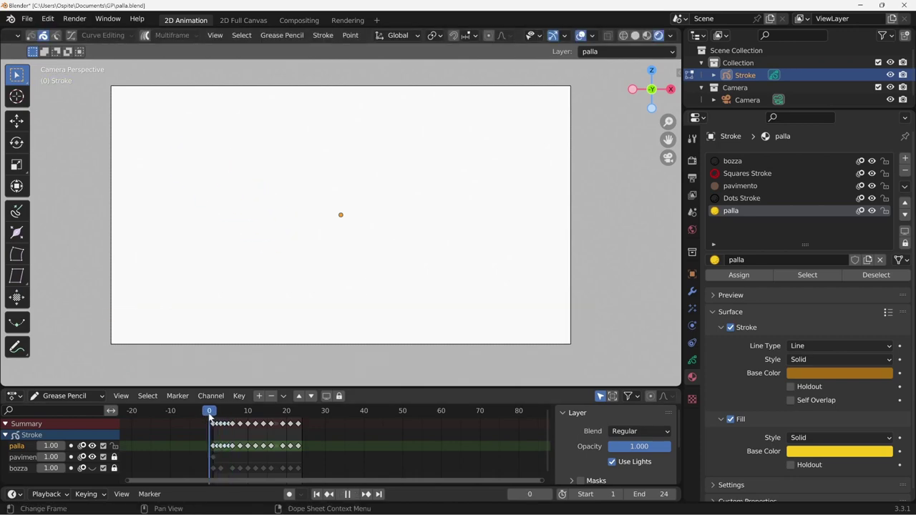
{"action": "left_click_drag", "start_coordinate": [210, 420], "coordinate": [238, 422]}
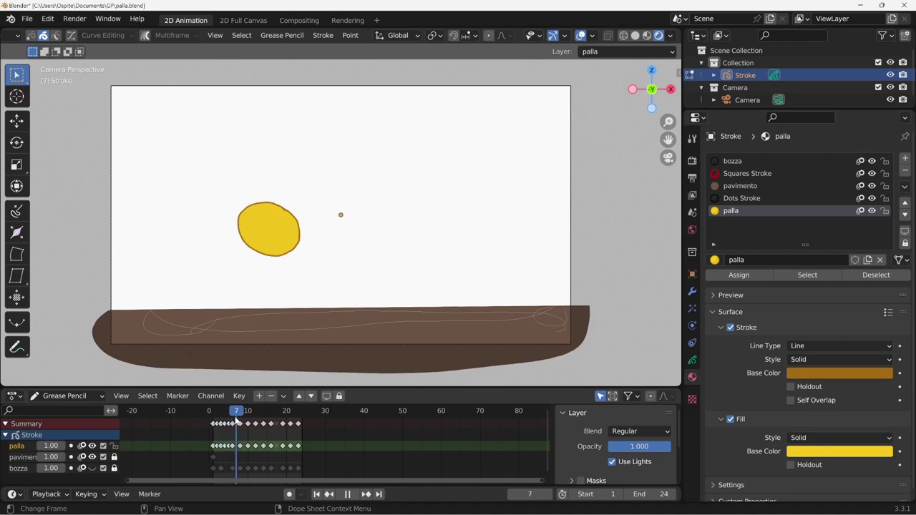
{"action": "key", "text": "Escape"}
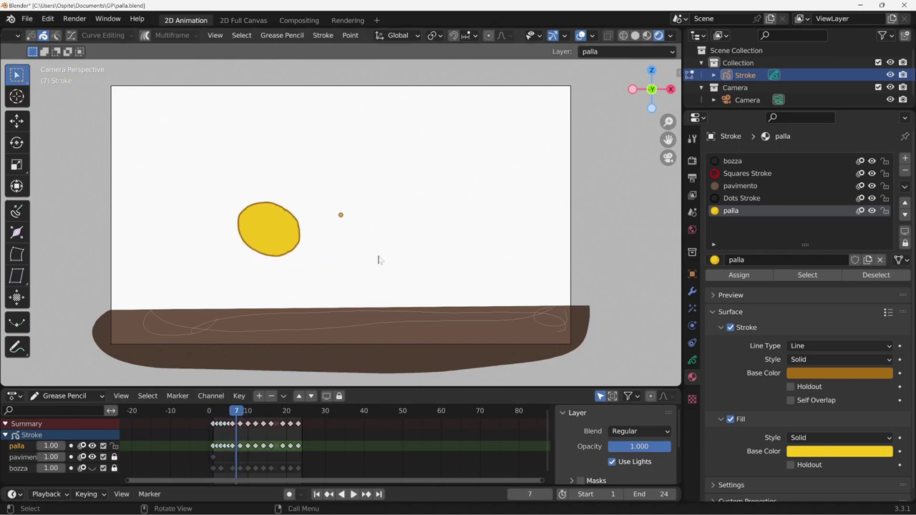
{"action": "key", "text": "ctrl+e"}
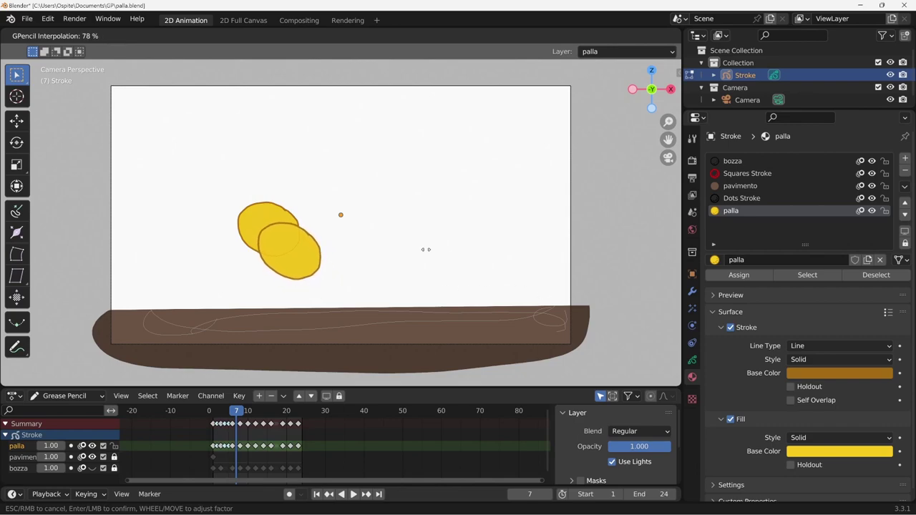
{"action": "left_click", "coordinate": [374, 239]}
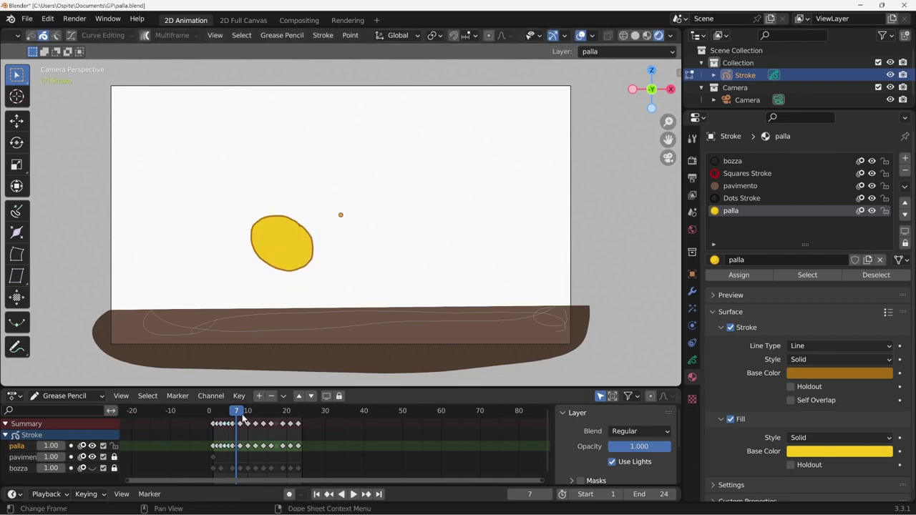
Add interpolated in-between balls on frames 9 and 11
{"action": "key", "text": "space"}
{"action": "left_click_drag", "start_coordinate": [242, 415], "coordinate": [248, 415]}
{"action": "left_click_drag", "start_coordinate": [249, 421], "coordinate": [245, 421]}
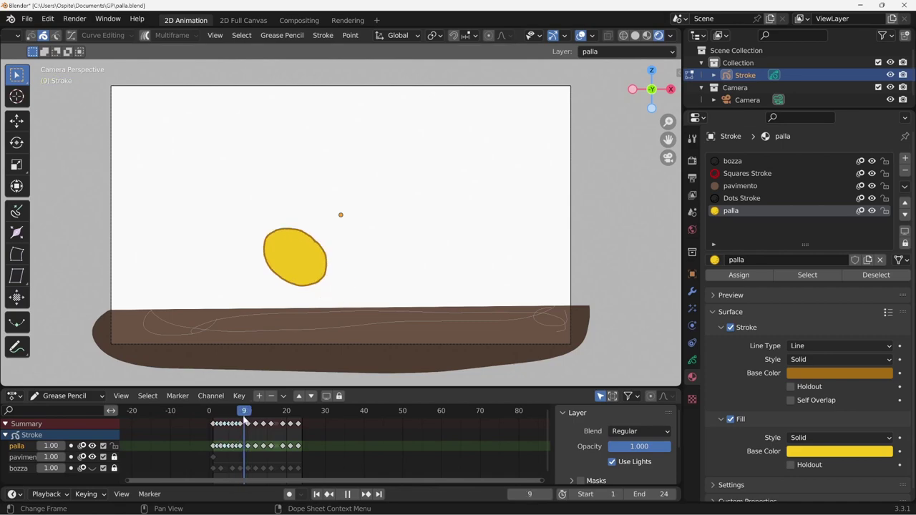
{"action": "key", "text": "ctrl+e"}
{"action": "left_click", "coordinate": [419, 291]}
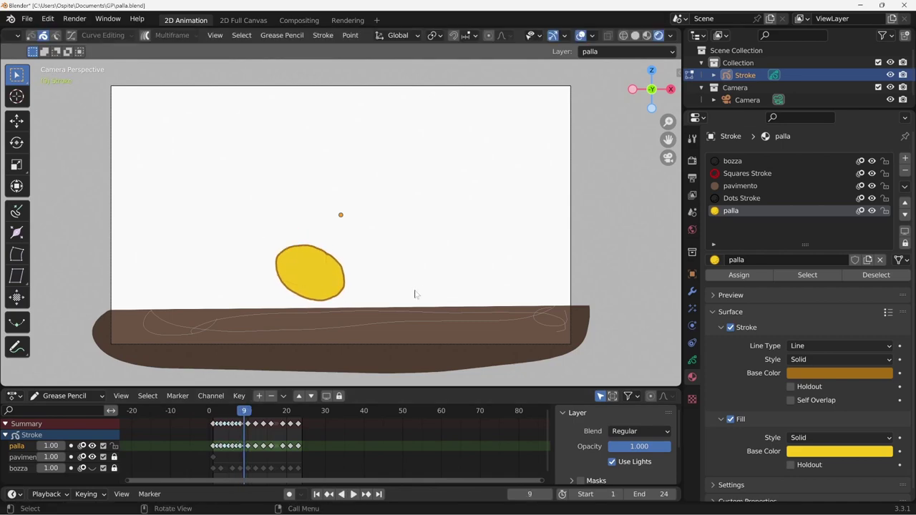
{"action": "key", "text": "space"}
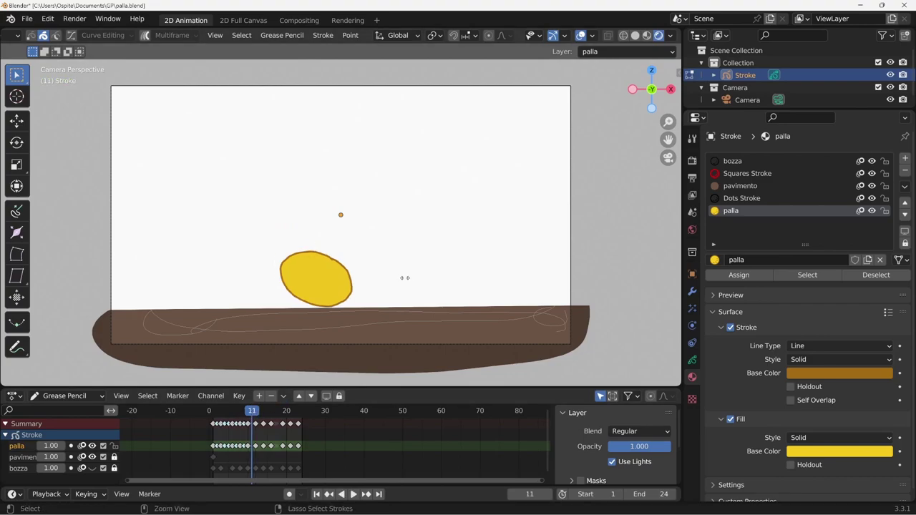
{"action": "key", "text": "ctrl+e"}
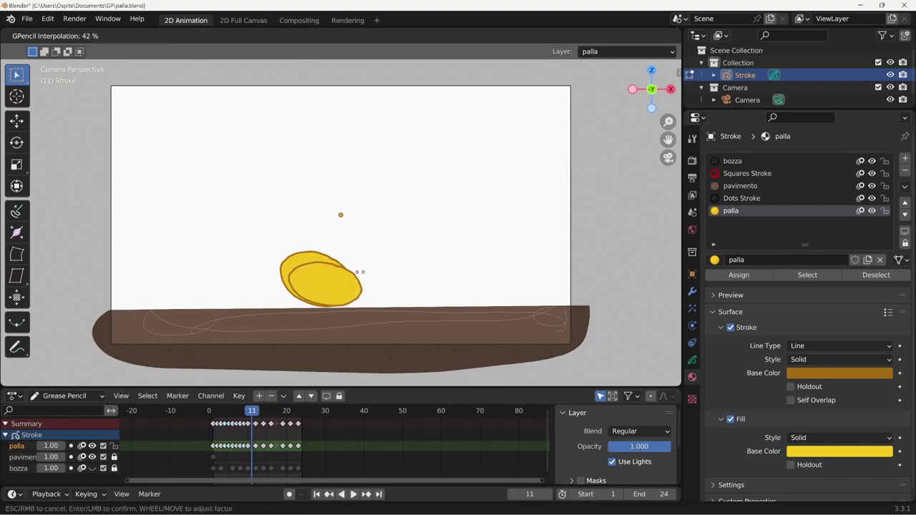
{"action": "left_click", "coordinate": [374, 277]}
Add interpolated in-between balls on frames 13, 15 and 17
{"action": "left_click", "coordinate": [259, 414]}
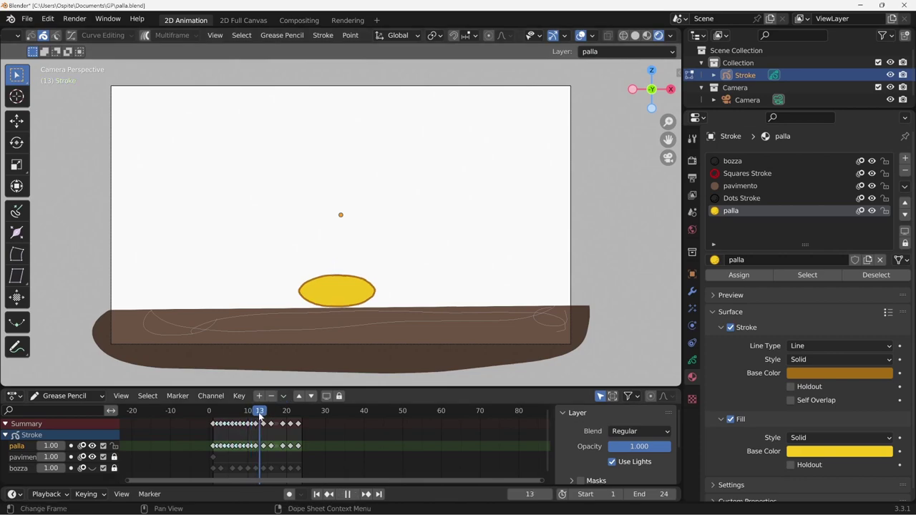
{"action": "key", "text": "ctrl+e"}
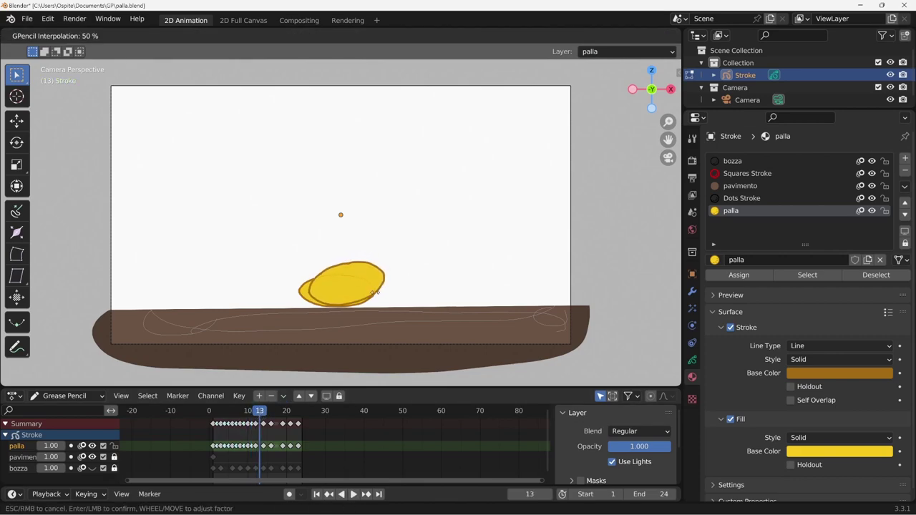
{"action": "left_click", "coordinate": [352, 313]}
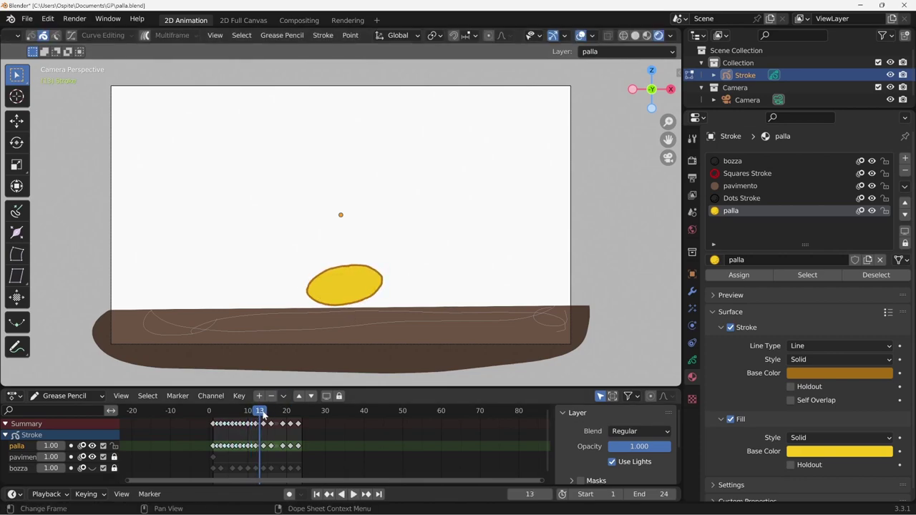
{"action": "left_click_drag", "start_coordinate": [263, 415], "coordinate": [269, 418]}
{"action": "key", "text": "ctrl+e"}
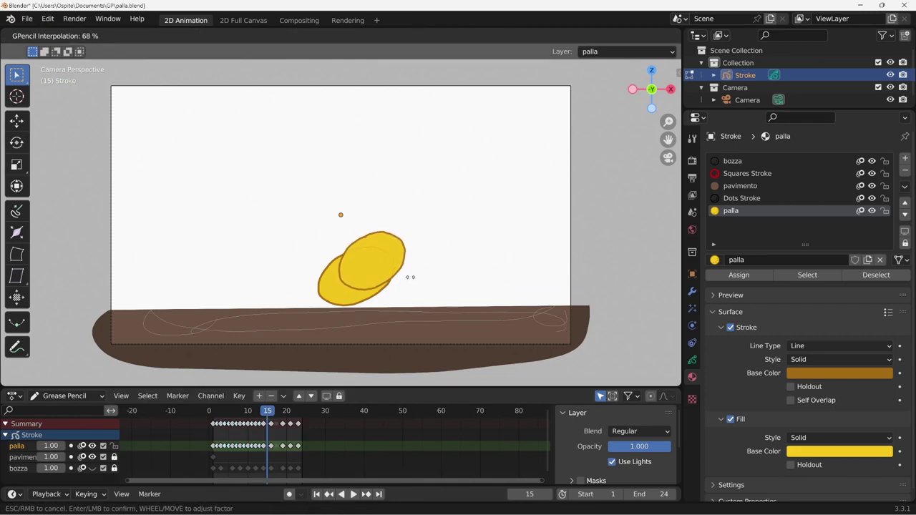
{"action": "left_click", "coordinate": [374, 306]}
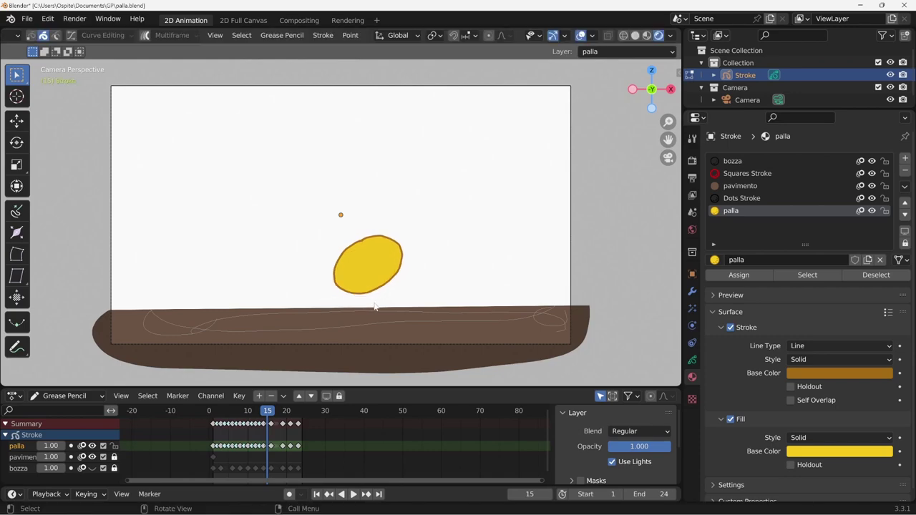
{"action": "left_click_drag", "start_coordinate": [270, 416], "coordinate": [276, 417]}
{"action": "key", "text": "ctrl+e"}
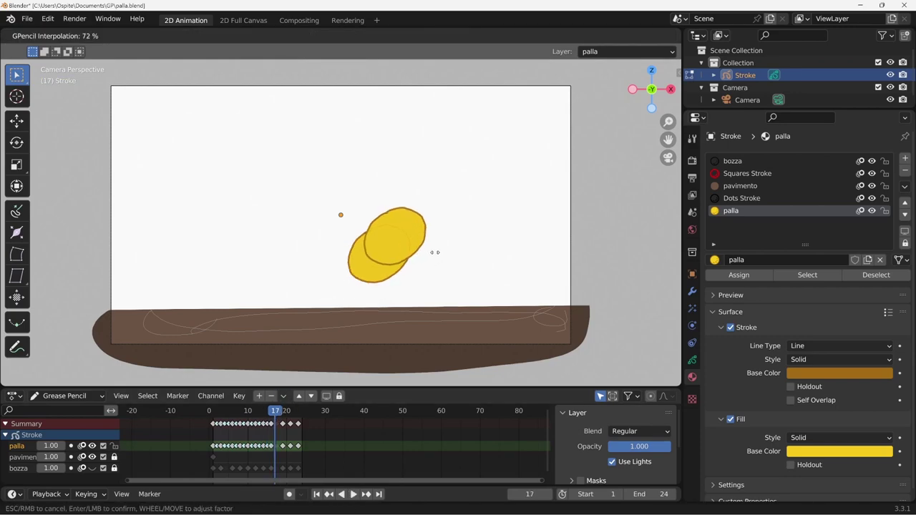
{"action": "left_click", "coordinate": [413, 278]}
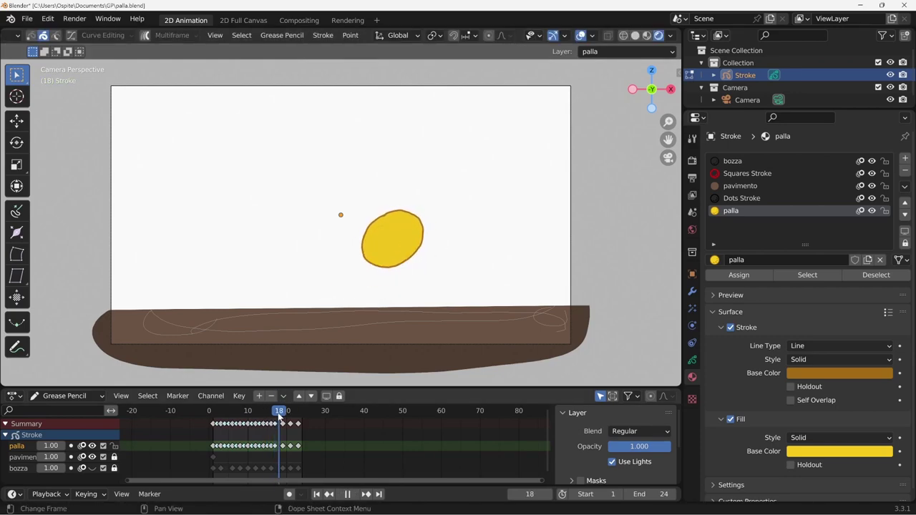
Add interpolated in-between balls on frames 18, 20 and 22, then play the bounce
{"action": "key", "text": "ctrl+e"}
{"action": "left_click", "coordinate": [440, 252]}
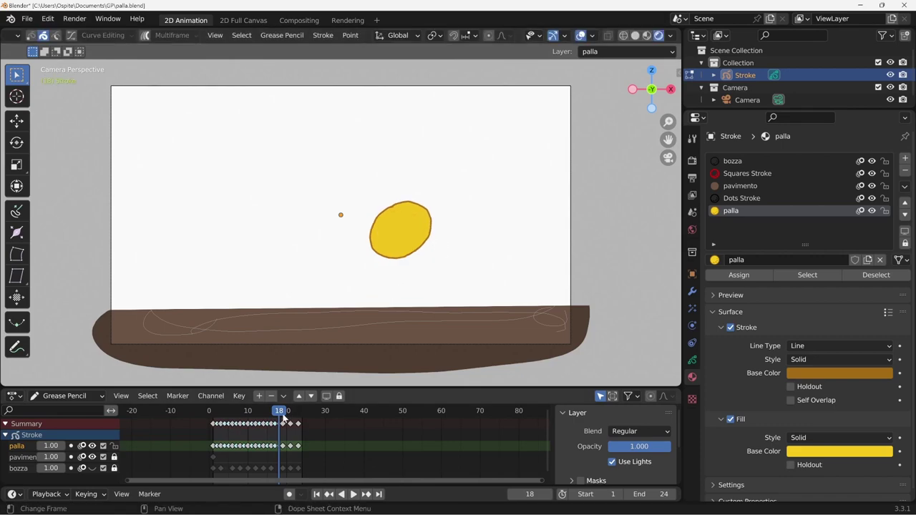
{"action": "key", "text": "ctrl+e"}
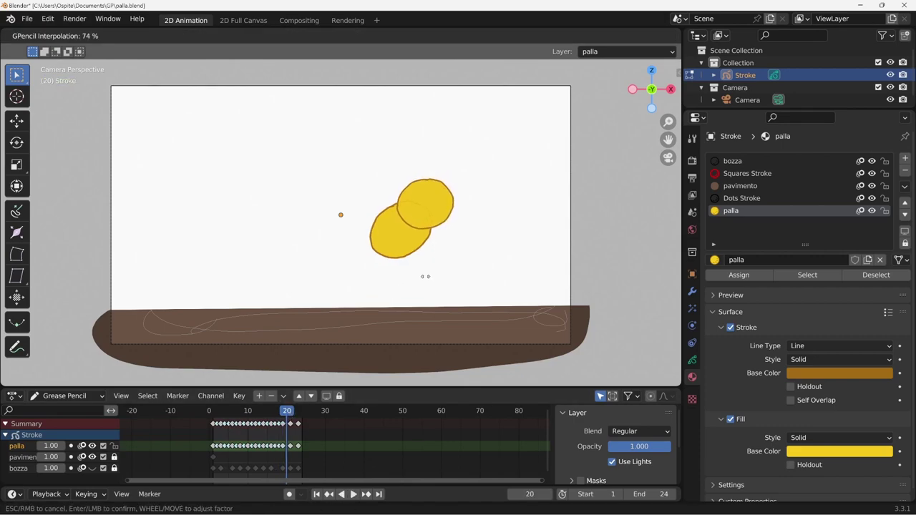
{"action": "left_click", "coordinate": [426, 278]}
{"action": "key", "text": "space"}
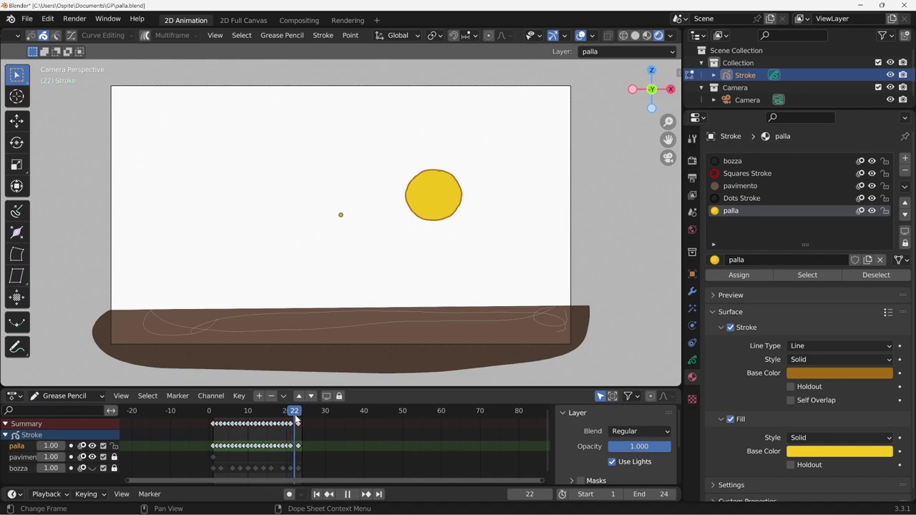
{"action": "key", "text": "ctrl+e"}
{"action": "left_click", "coordinate": [454, 260]}
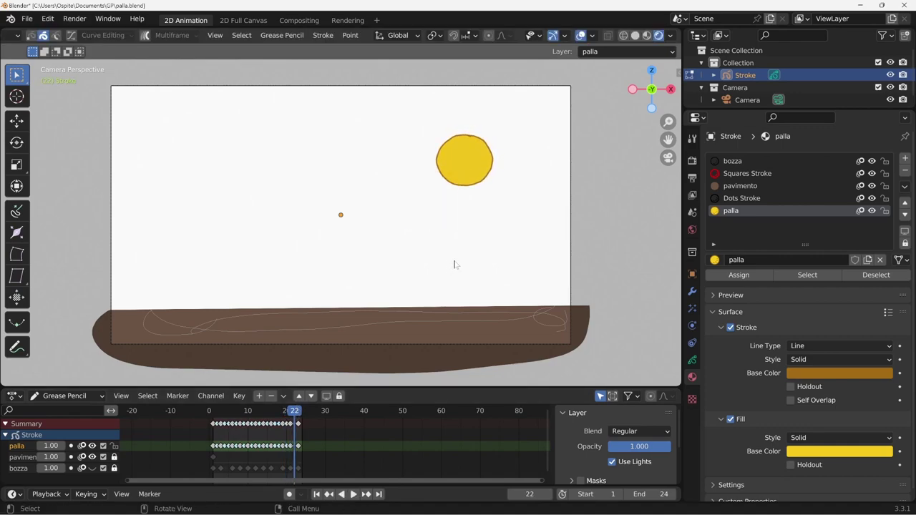
{"action": "key", "text": "space"}
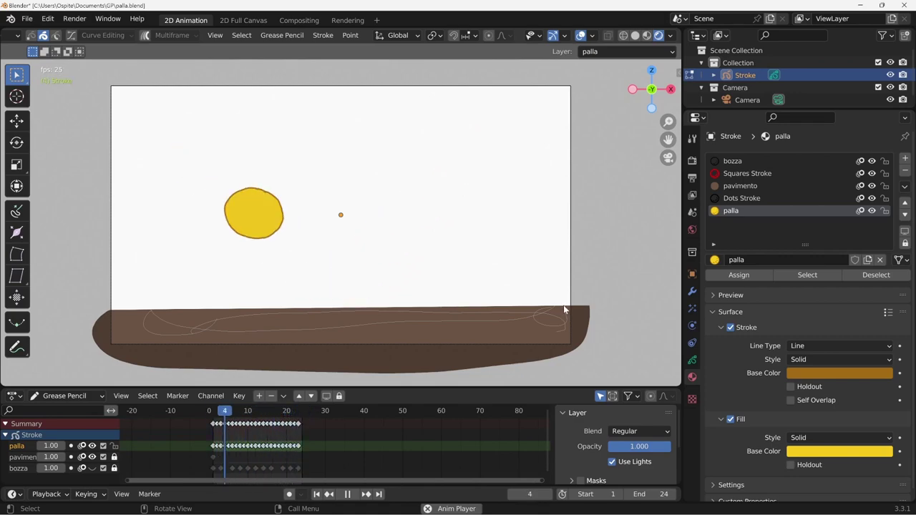
Let the bounce loop play, switch the ball into Draw Mode, and stop playback at frame 19
{"action": "key", "text": "Tab"}
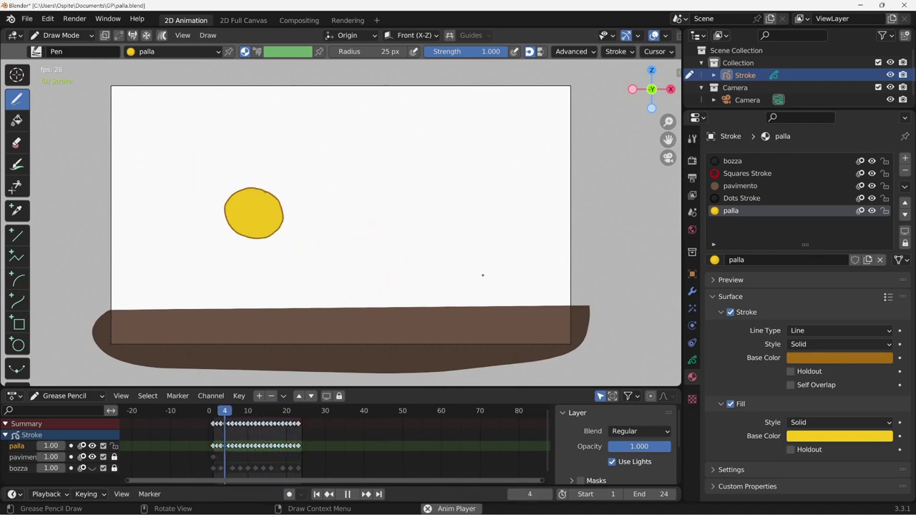
{"action": "key", "text": "space"}
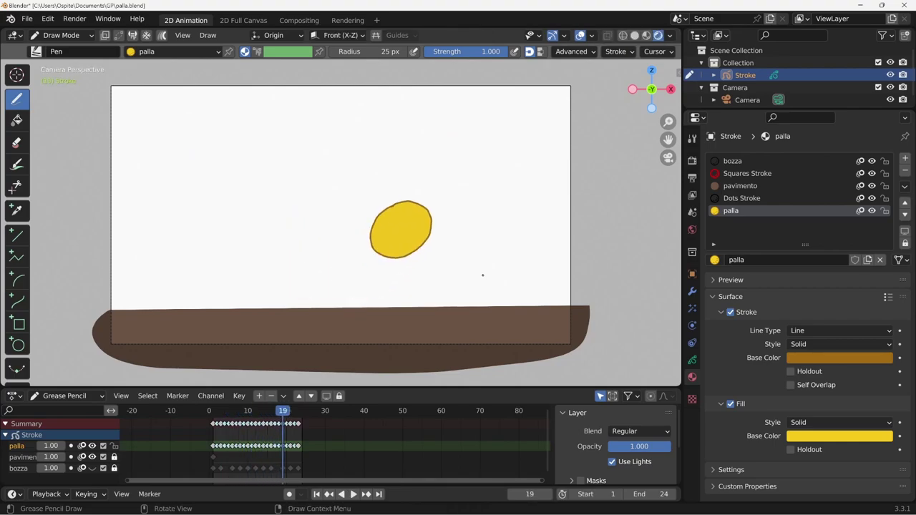